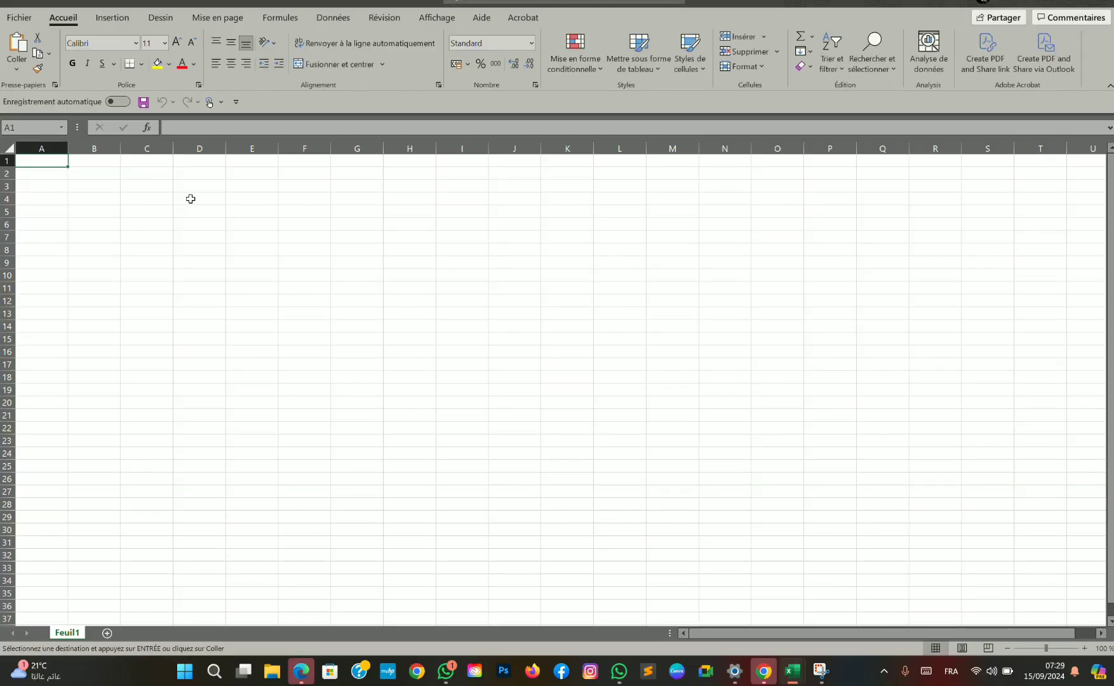
- Widen column C and enter the header "Pays" in cell C1
{"action": "left_click", "coordinate": [100, 163]}
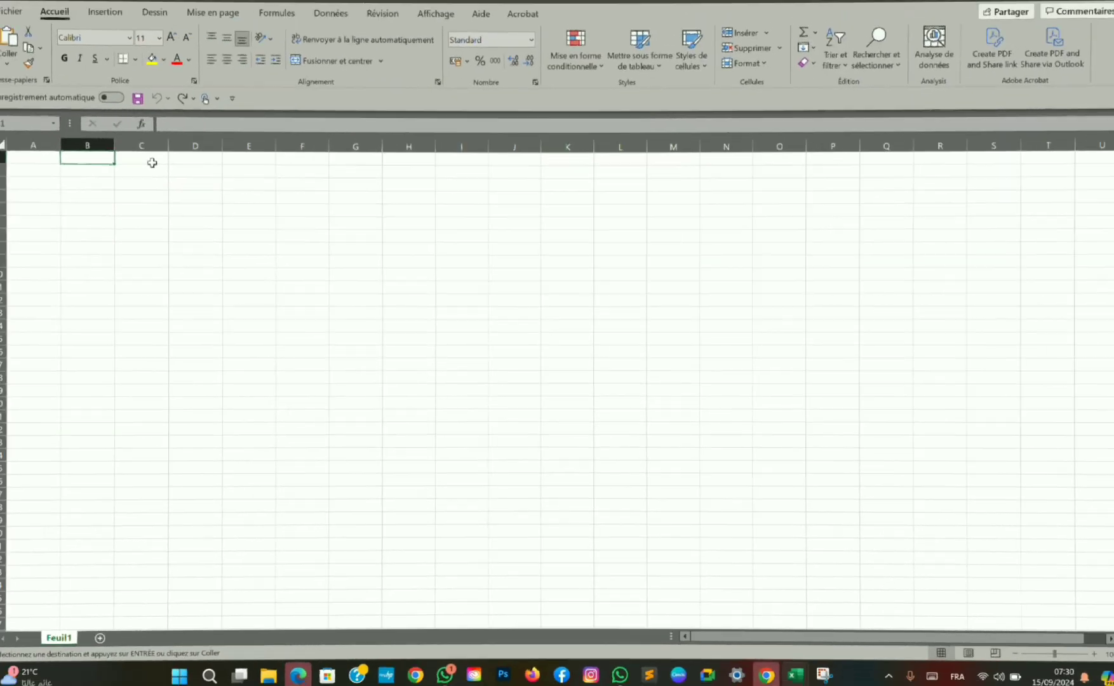
{"action": "left_click", "coordinate": [164, 163]}
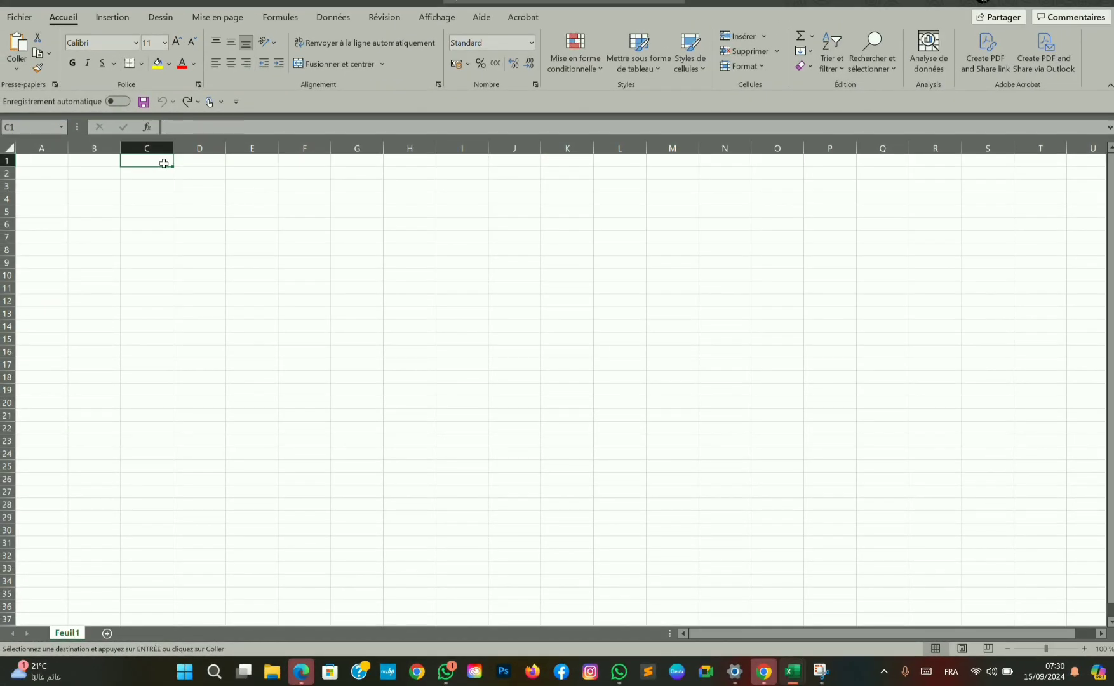
{"action": "left_click_drag", "start_coordinate": [175, 147], "coordinate": [263, 147]}
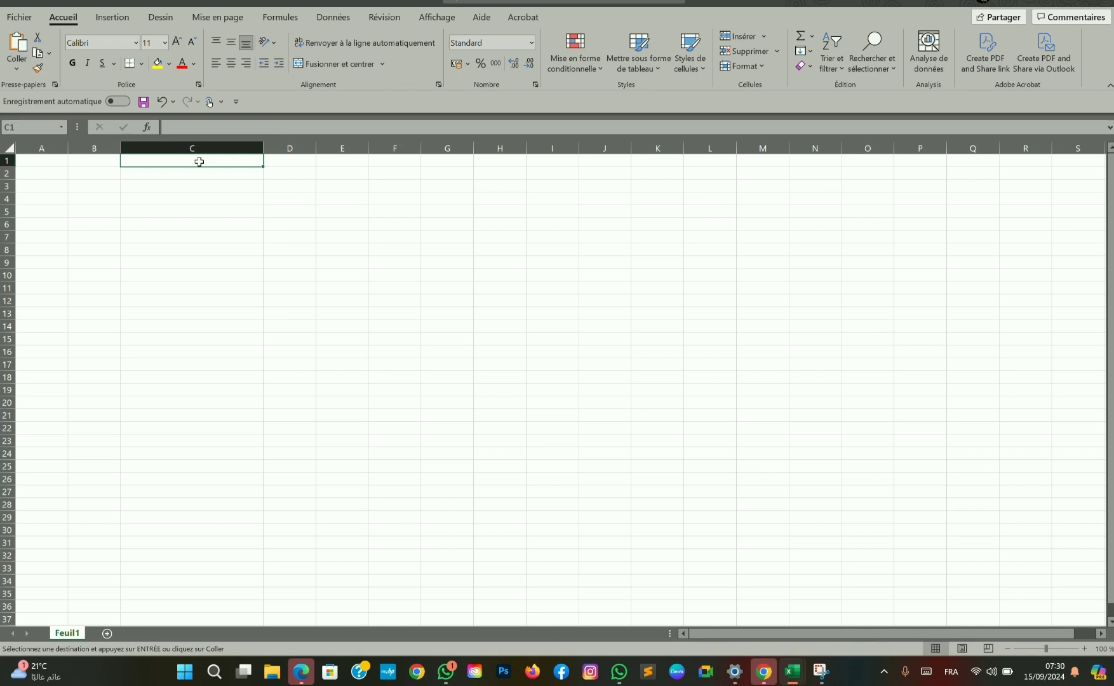
{"action": "type", "text": "Pays"}
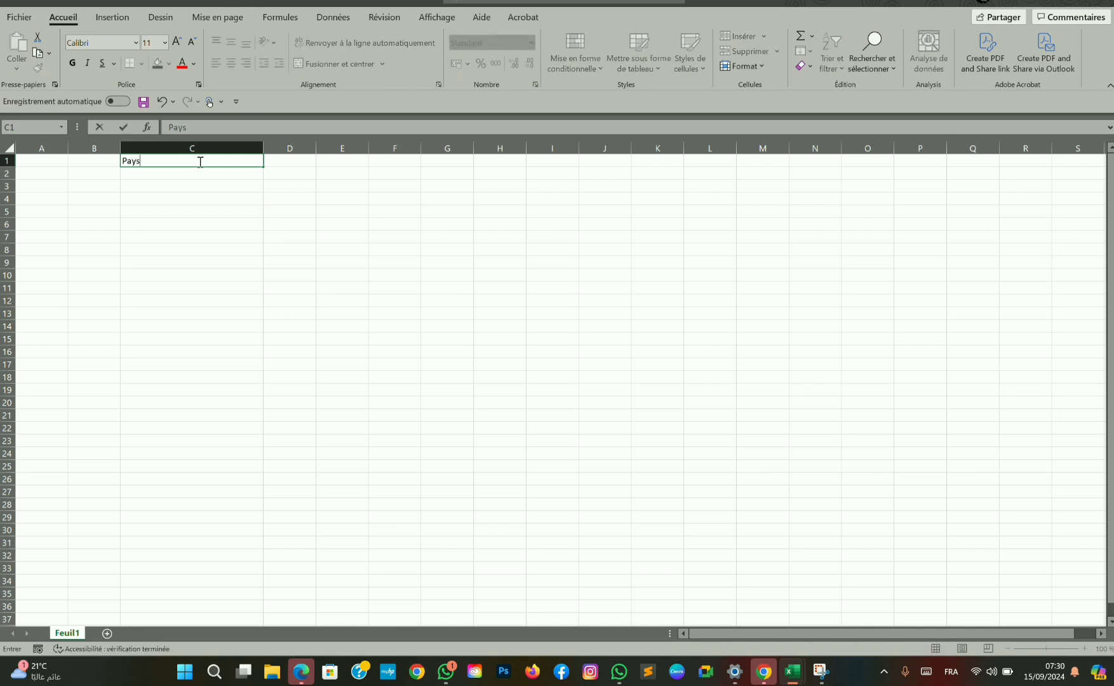
- Enter USA, Sénégal and France in cells C2 to C4 under the Pays header
{"action": "left_click", "coordinate": [187, 177]}
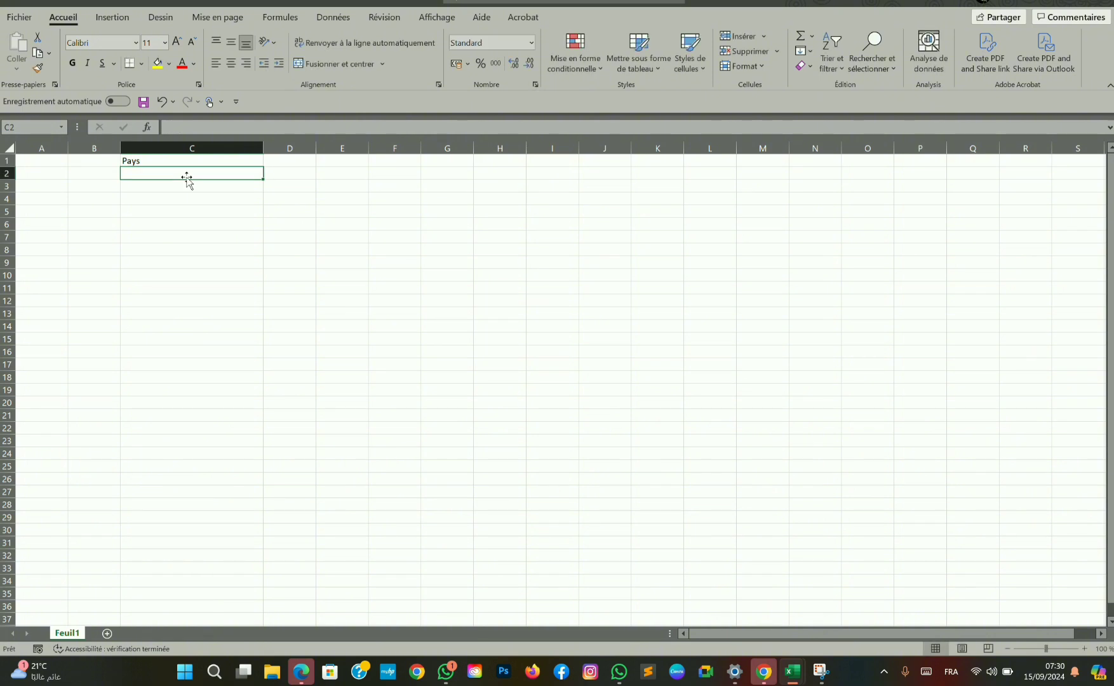
{"action": "type", "text": "USA"}
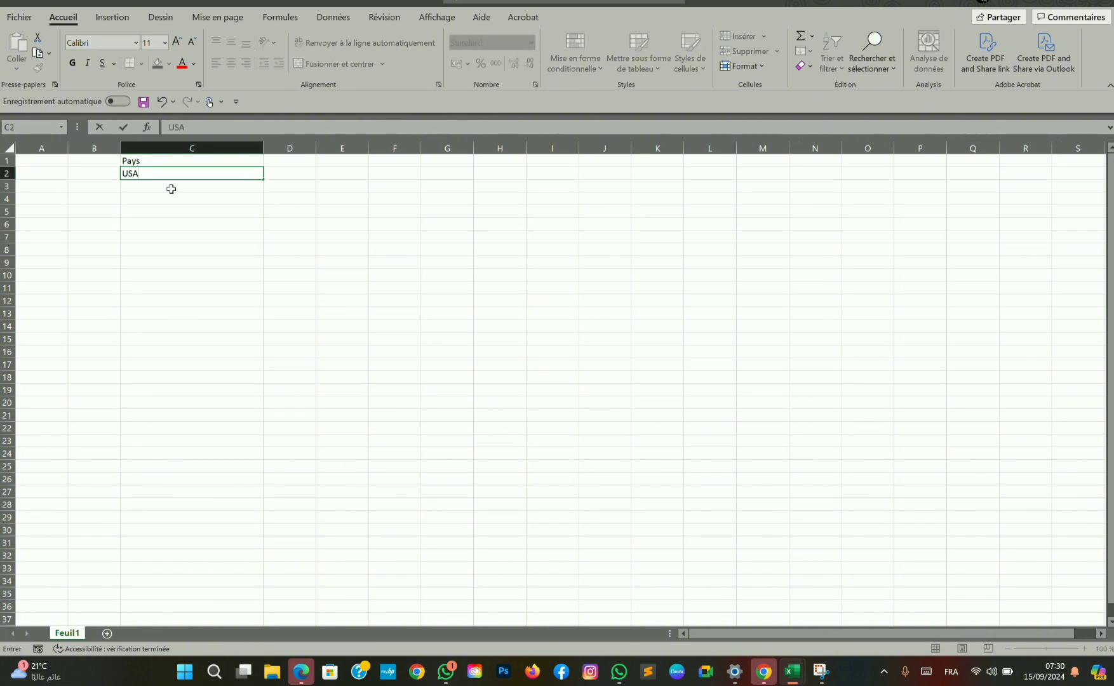
{"action": "left_click", "coordinate": [171, 188]}
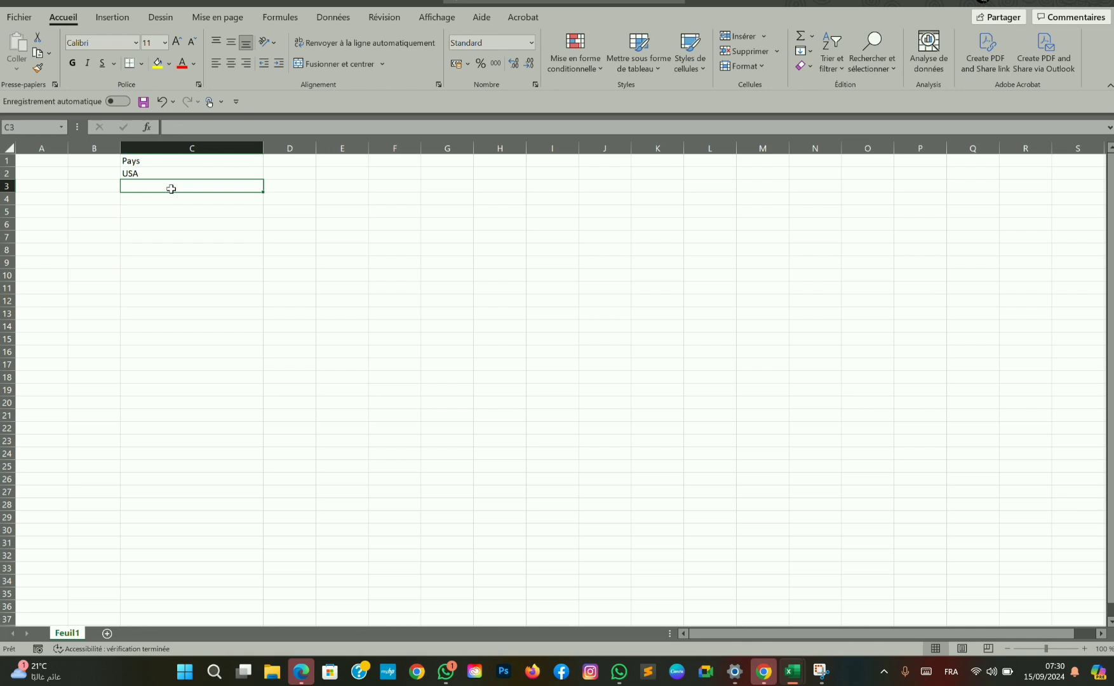
{"action": "type", "text": "Sénégal"}
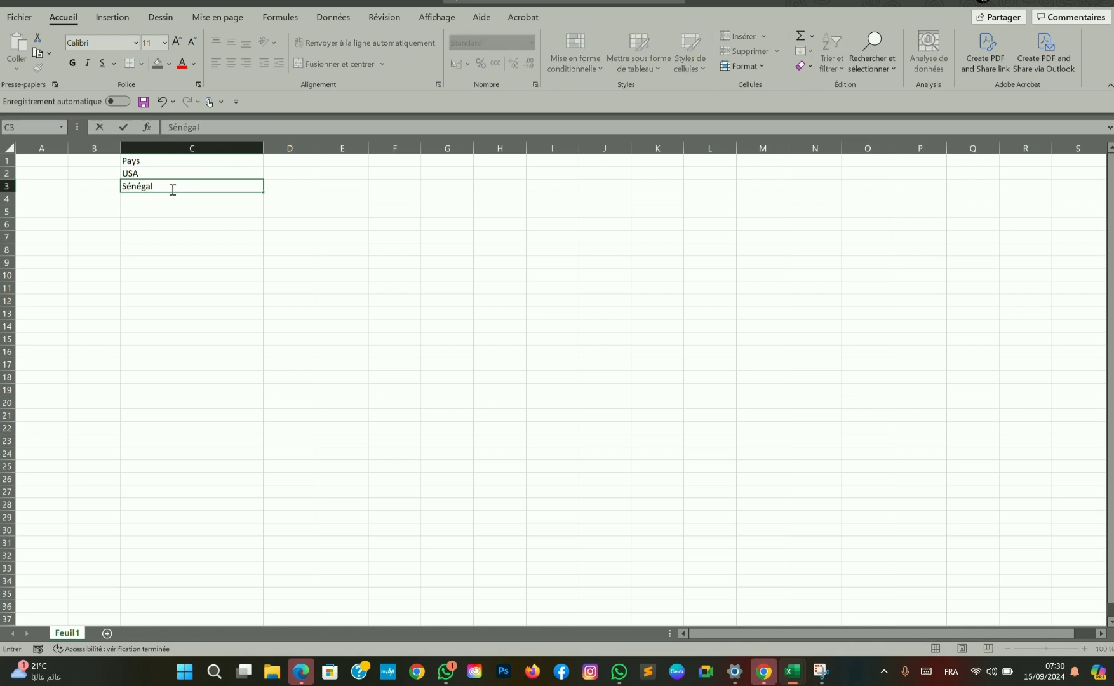
{"action": "left_click", "coordinate": [172, 202]}
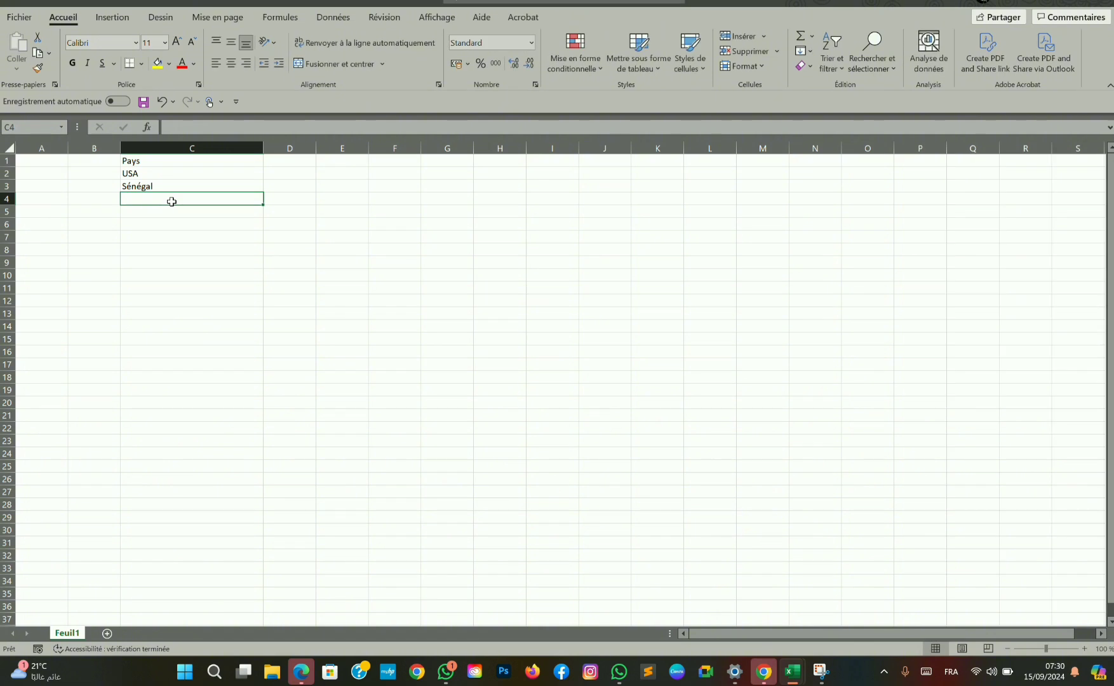
{"action": "type", "text": "France"}
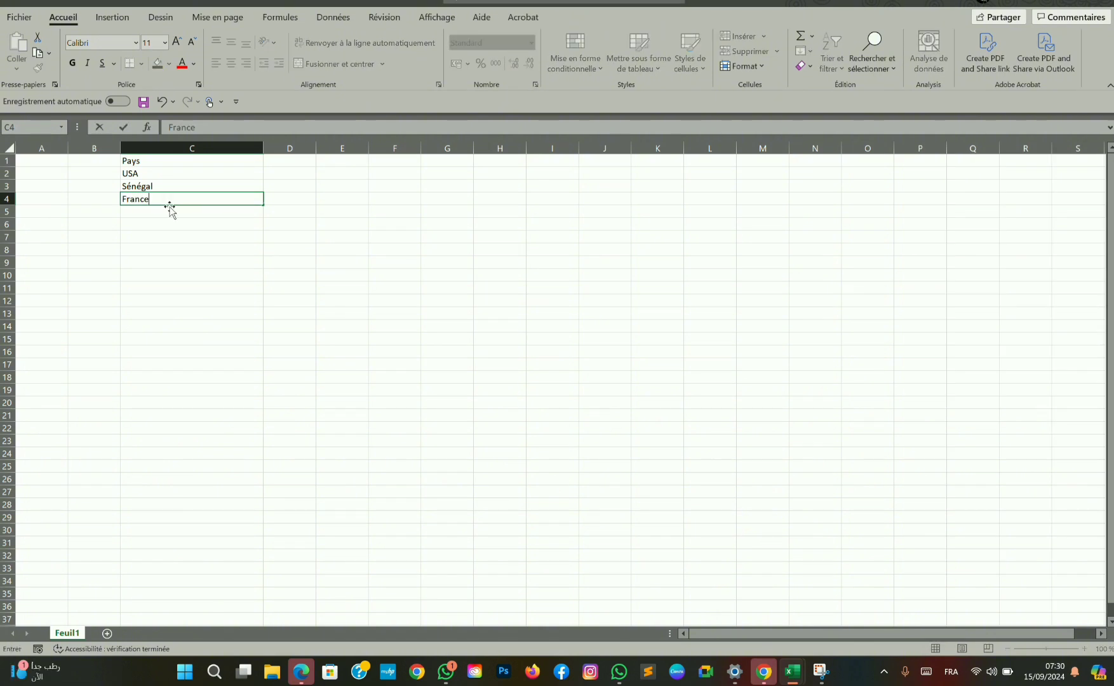
- Enter Mali, Tchad and Cameroun in cells C5 to C7, and widen columns D and E
{"action": "left_click", "coordinate": [169, 210]}
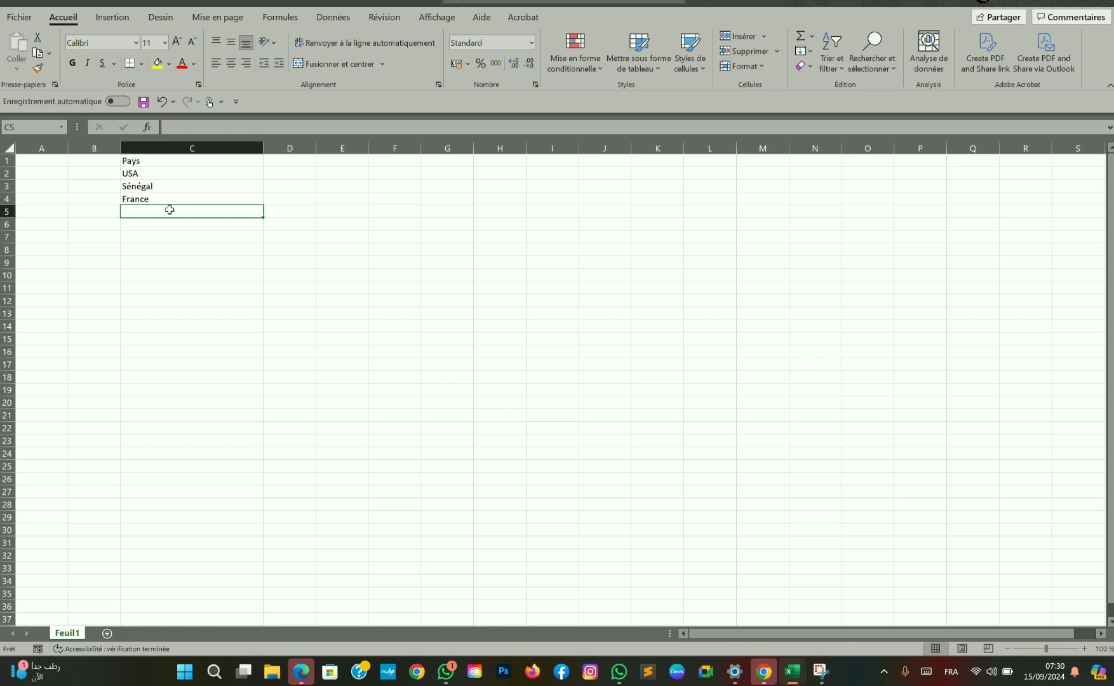
{"action": "type", "text": "Mali"}
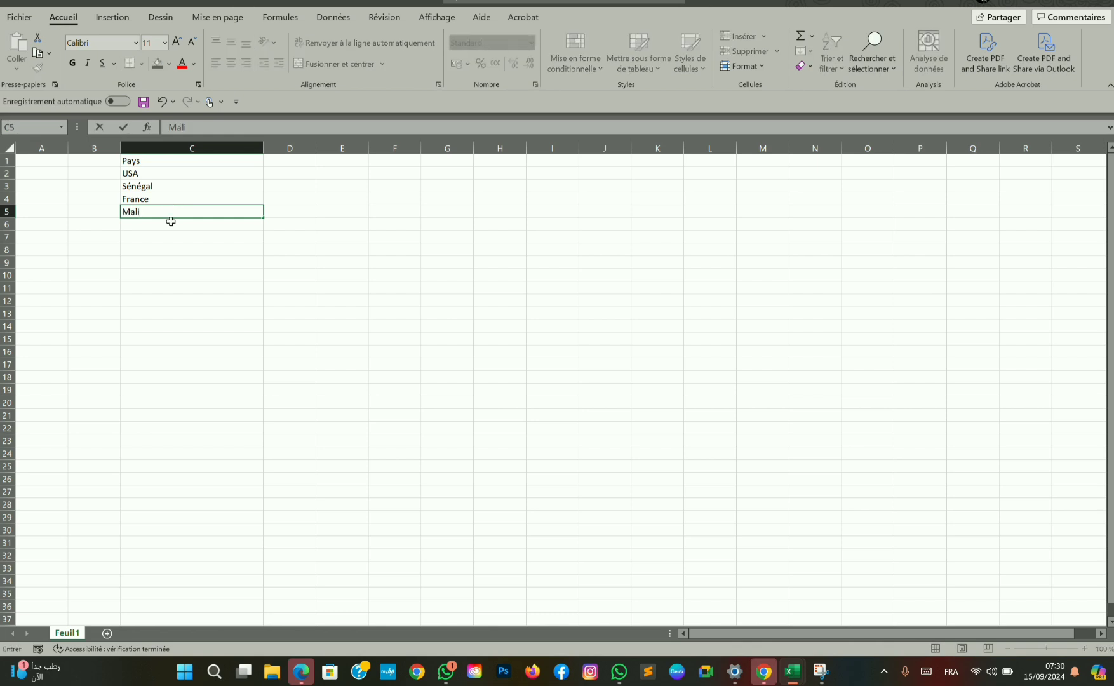
{"action": "left_click", "coordinate": [171, 226]}
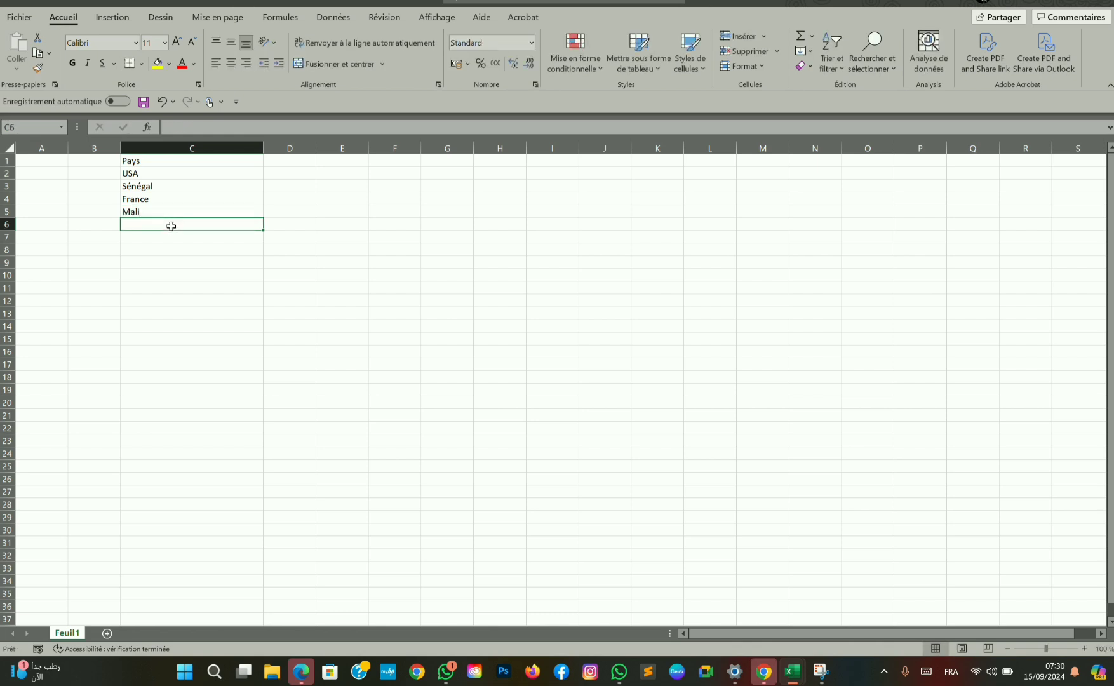
{"action": "type", "text": "T"}
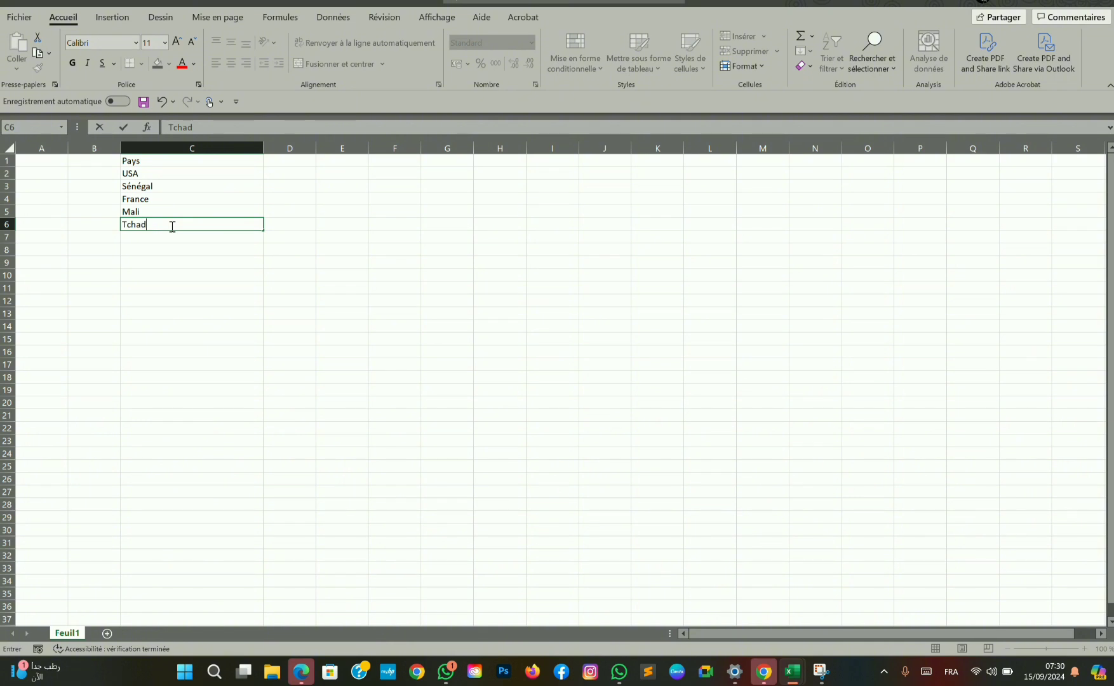
{"action": "type", "text": "chad"}
{"action": "left_click", "coordinate": [169, 238]}
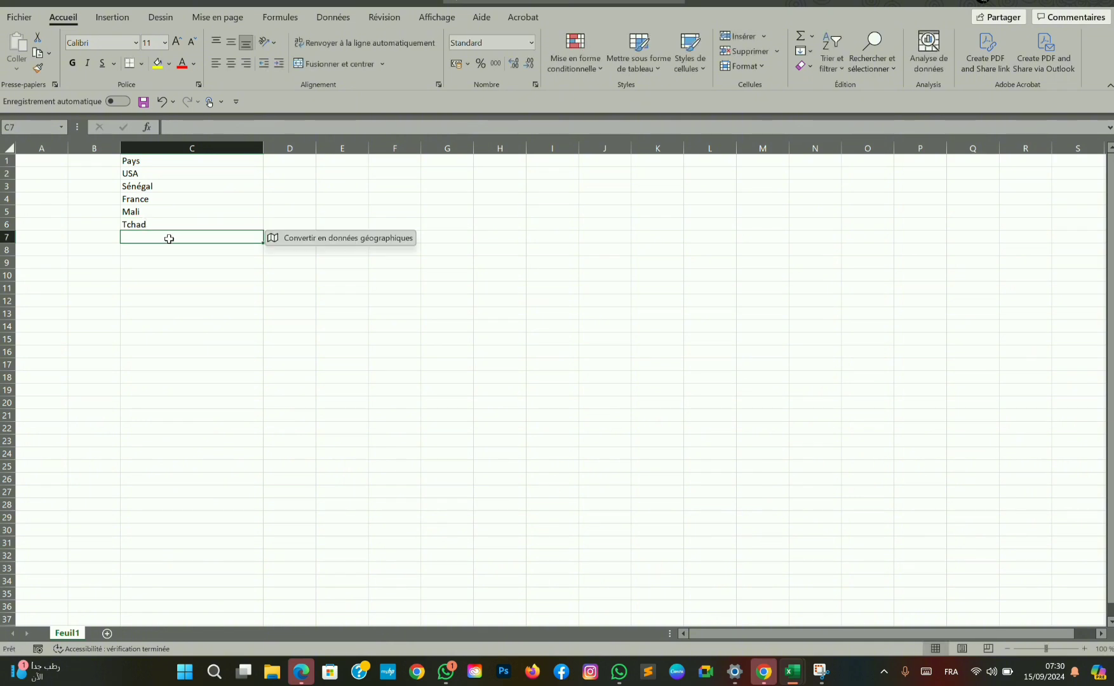
{"action": "type", "text": "Cameroun"}
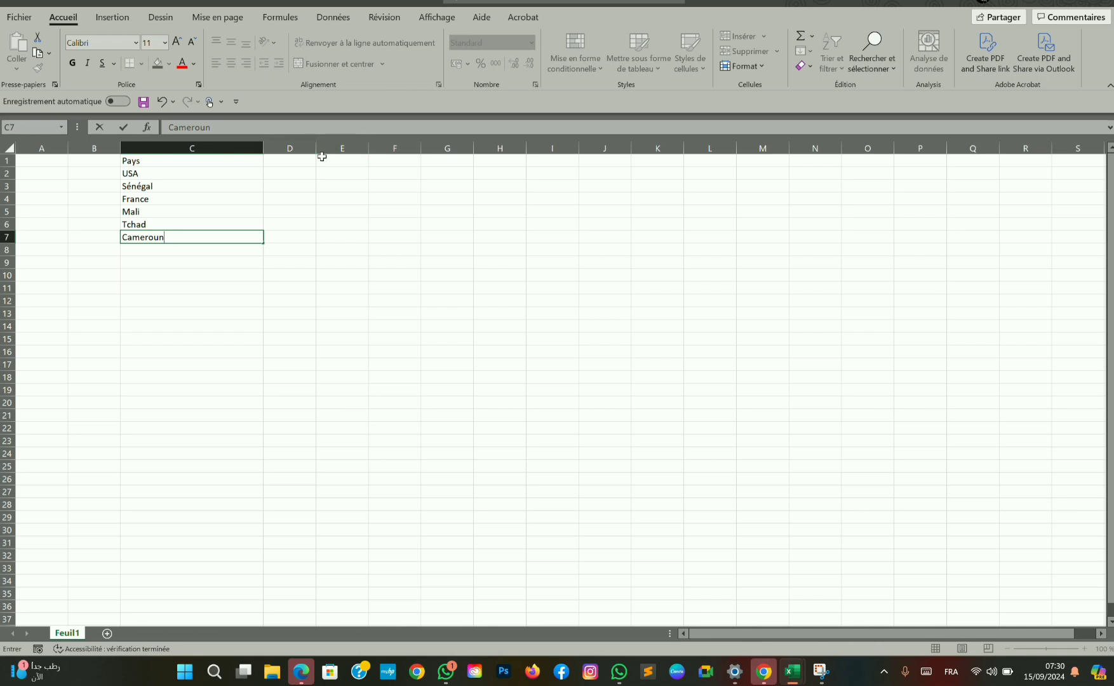
{"action": "left_click", "coordinate": [310, 148]}
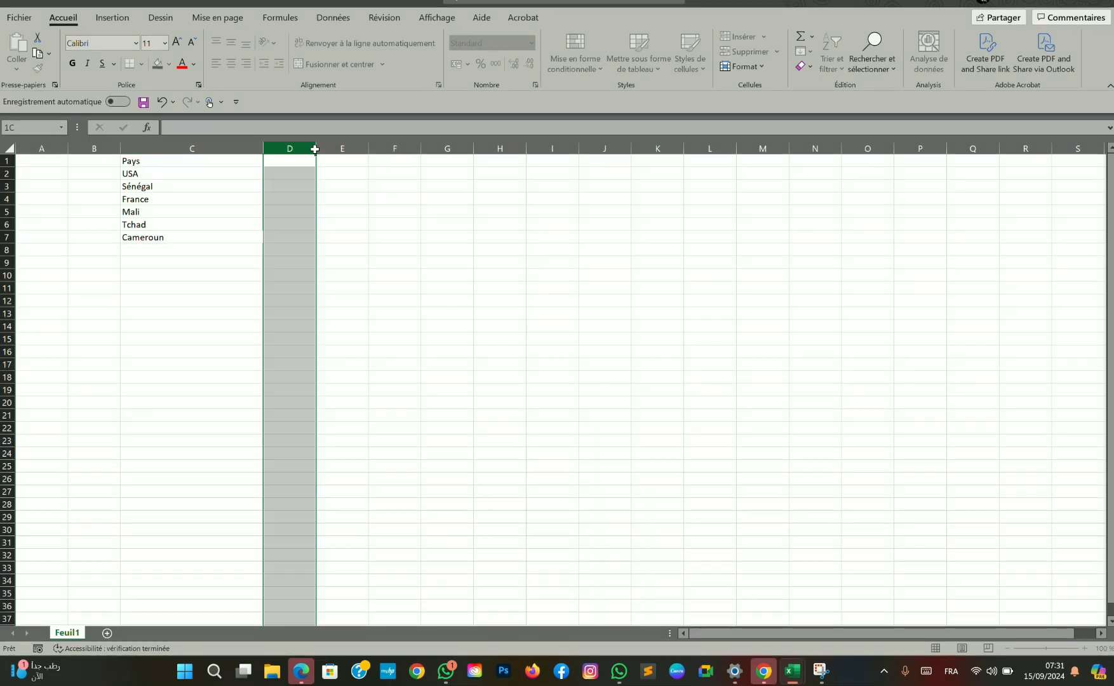
{"action": "left_click_drag", "start_coordinate": [315, 148], "coordinate": [369, 150]}
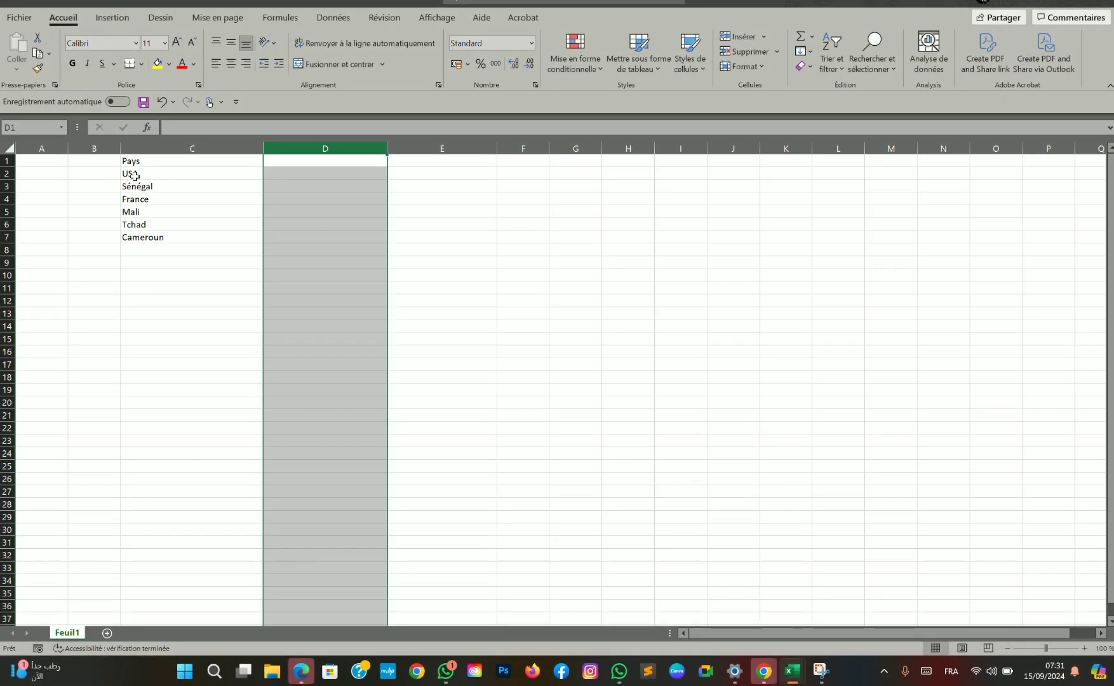
- Format the range C1:C7 as a table with headers, using the light style with a black header row
{"action": "left_click_drag", "start_coordinate": [131, 166], "coordinate": [170, 238]}
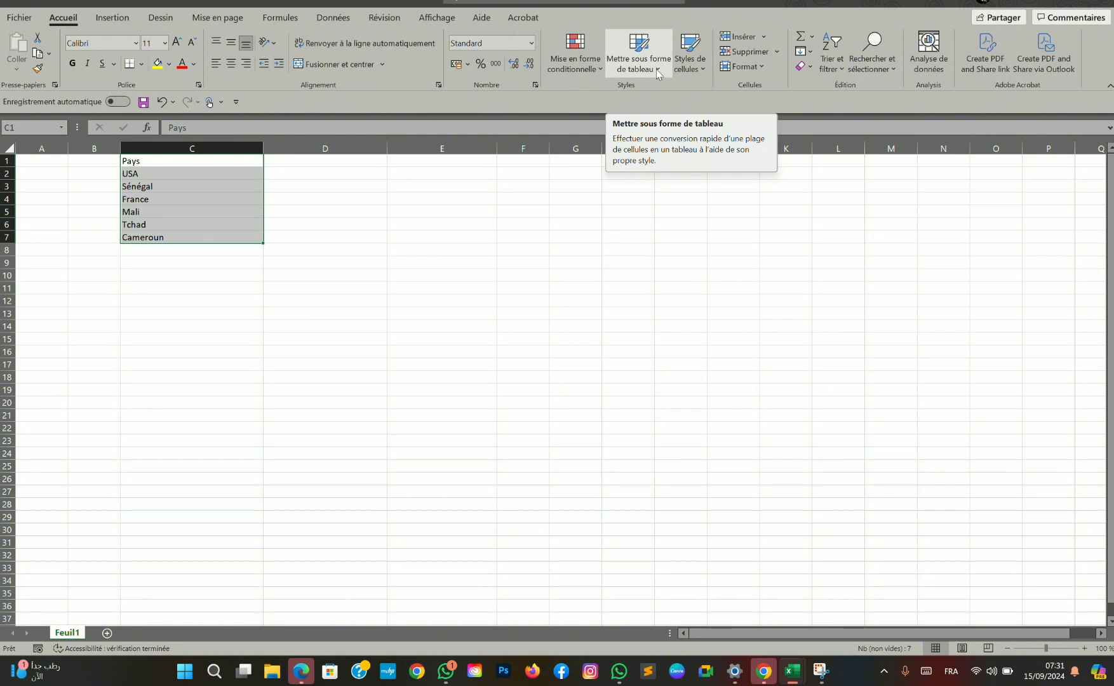
{"action": "left_click", "coordinate": [658, 71]}
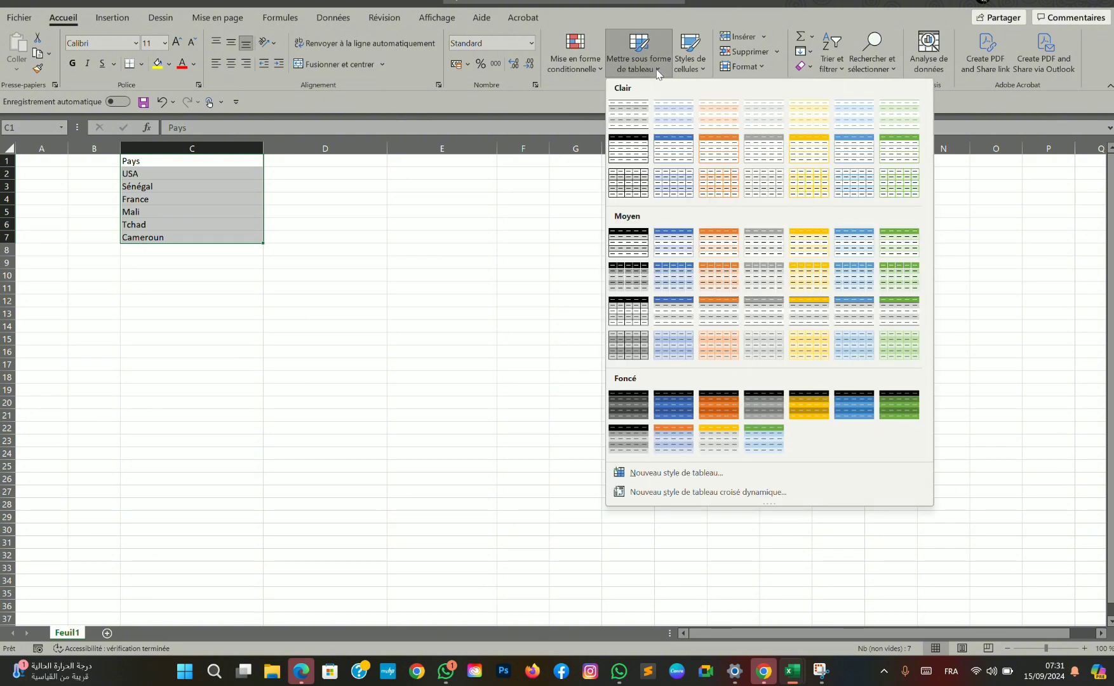
{"action": "left_click", "coordinate": [634, 148]}
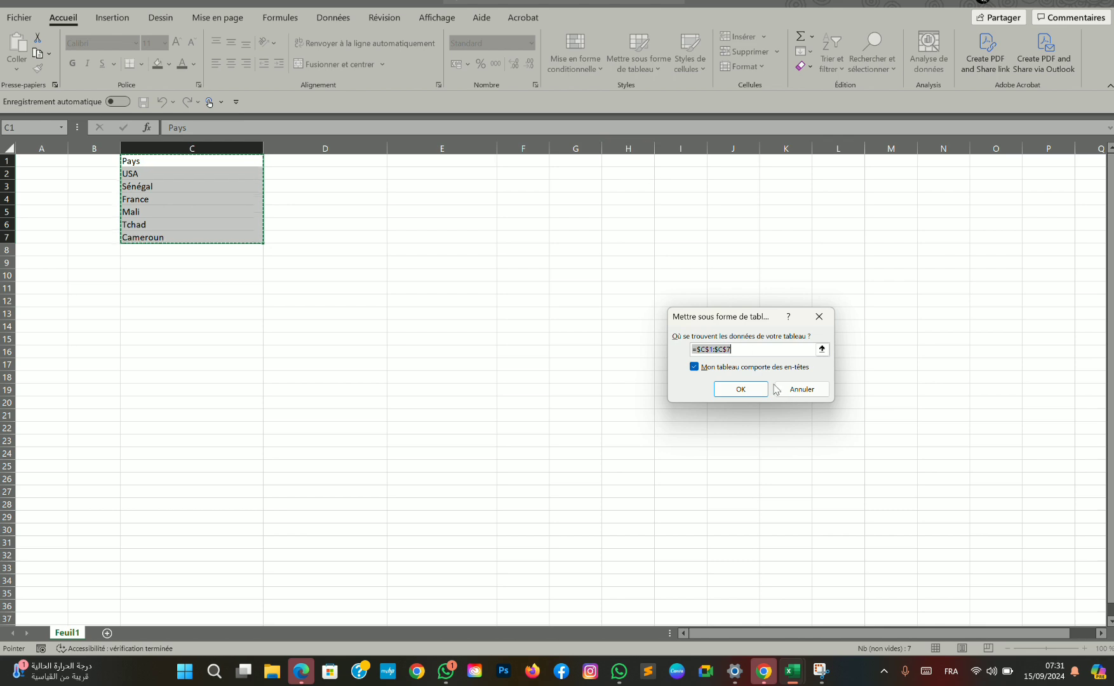
{"action": "left_click", "coordinate": [748, 397]}
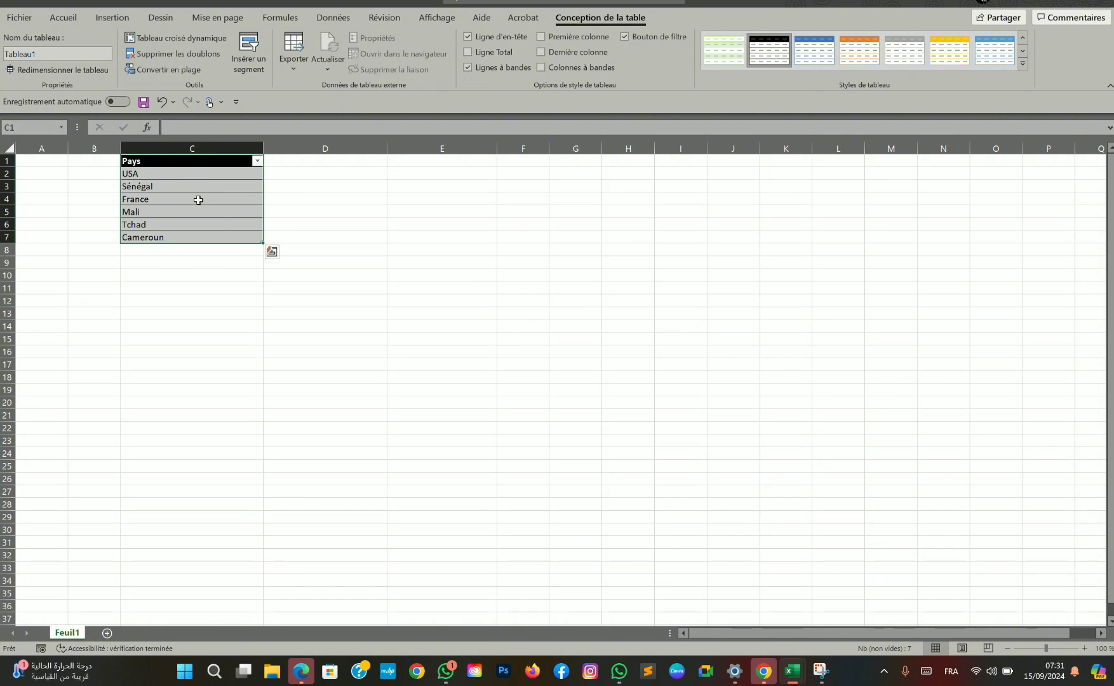
- Convert the country names in C2:C7 to the geography data type and add an Area column to the table
{"action": "left_click", "coordinate": [167, 170]}
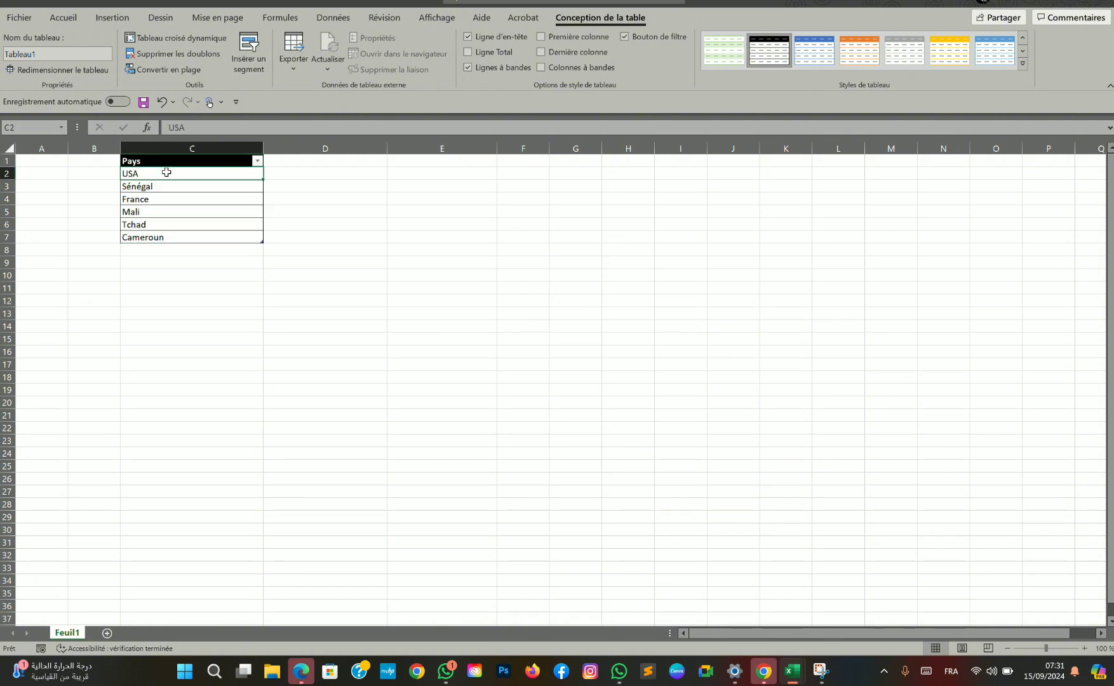
{"action": "left_click_drag", "start_coordinate": [165, 172], "coordinate": [176, 238]}
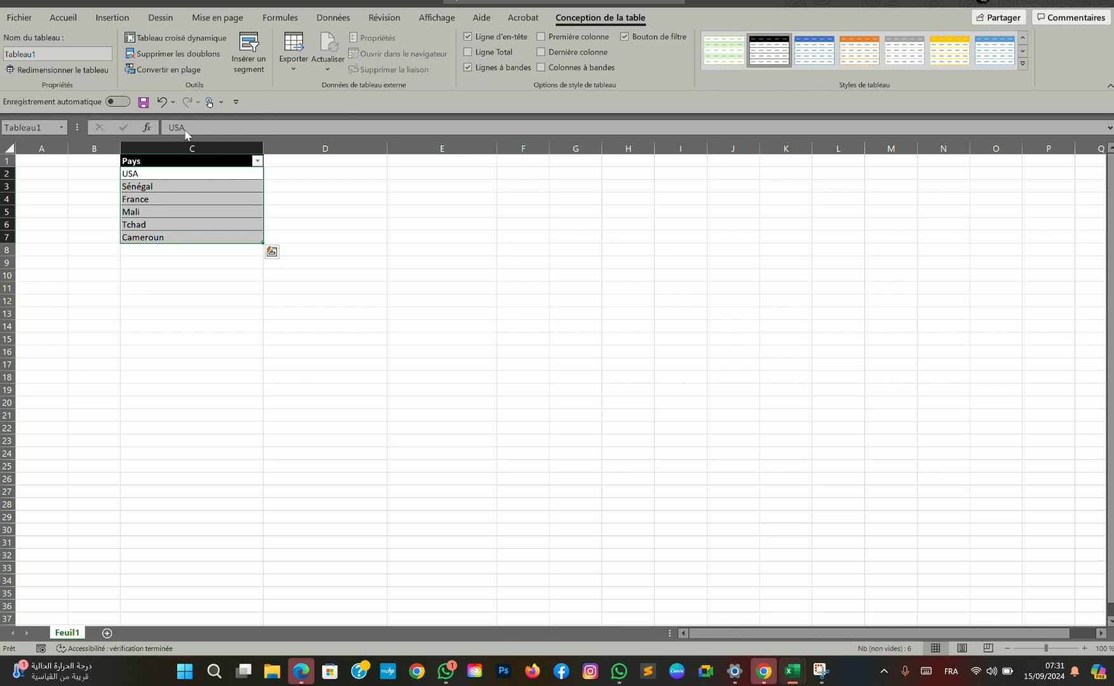
{"action": "left_click", "coordinate": [332, 16]}
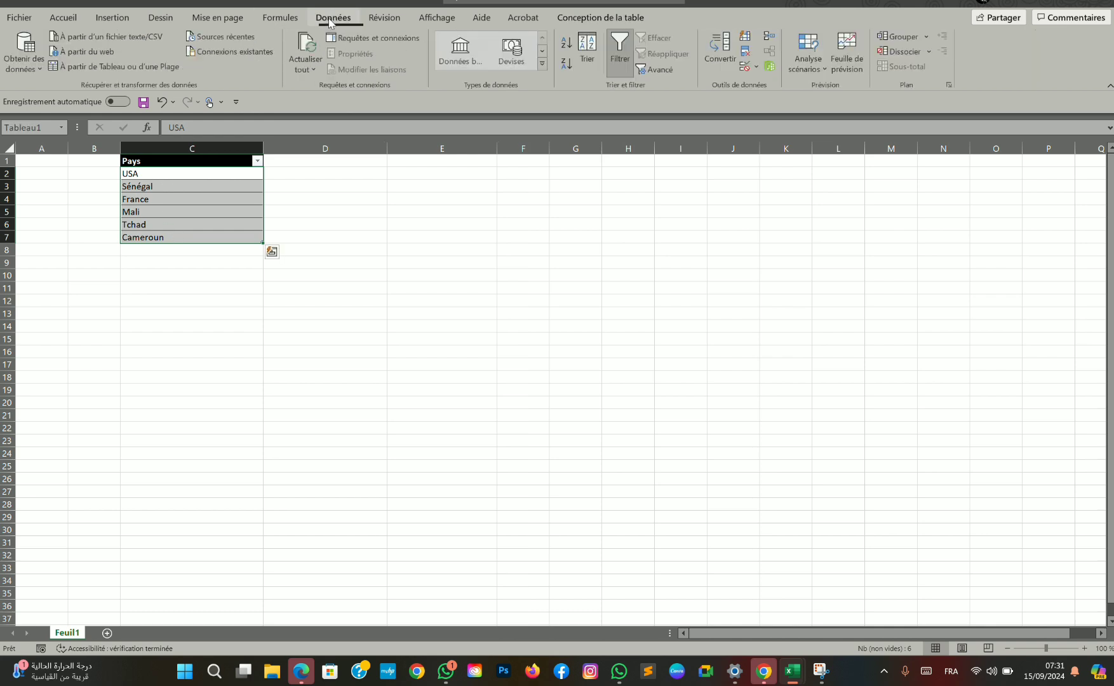
{"action": "left_click", "coordinate": [544, 65]}
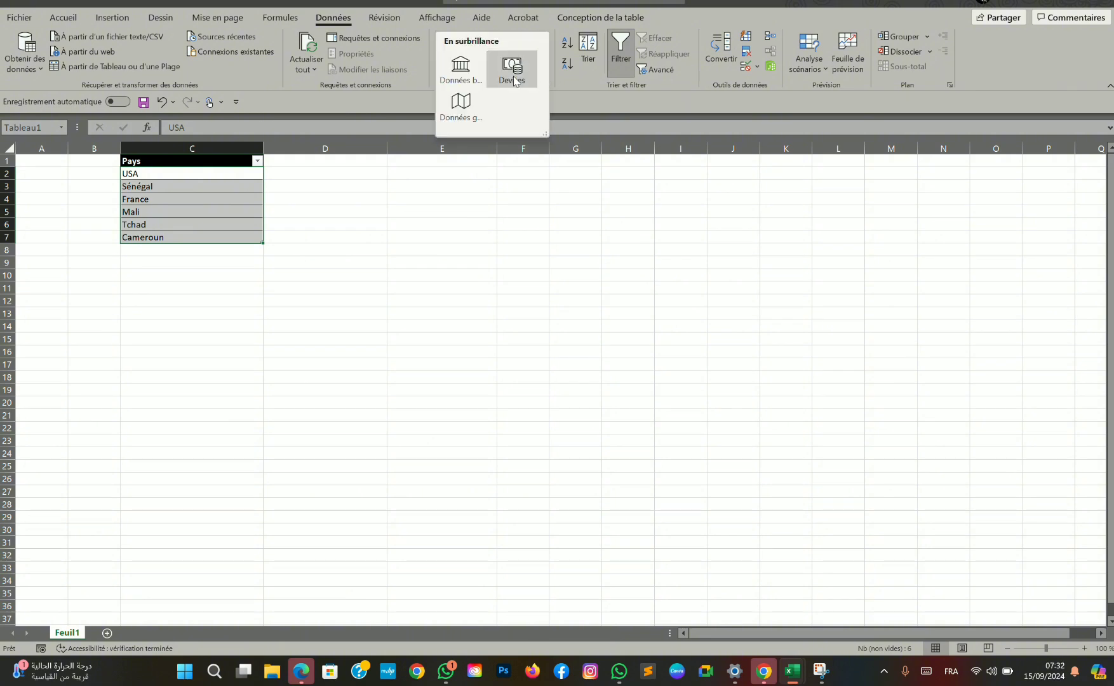
{"action": "left_click", "coordinate": [467, 110]}
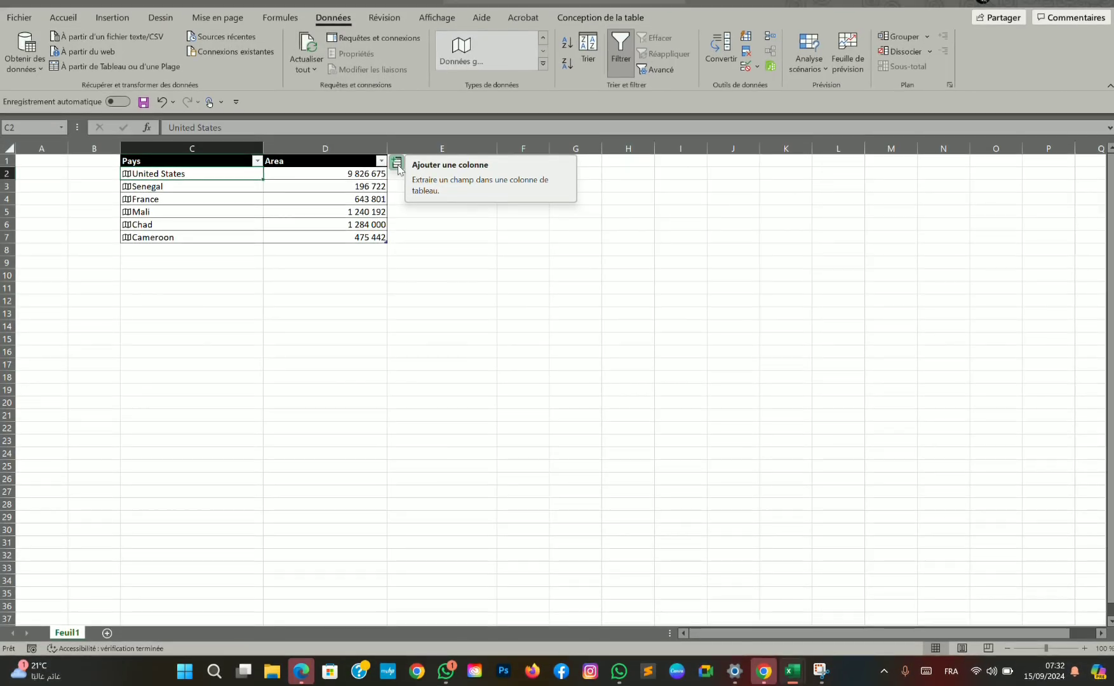
- Add an Image column to the country table from the geography data fields
{"action": "left_click", "coordinate": [397, 165]}
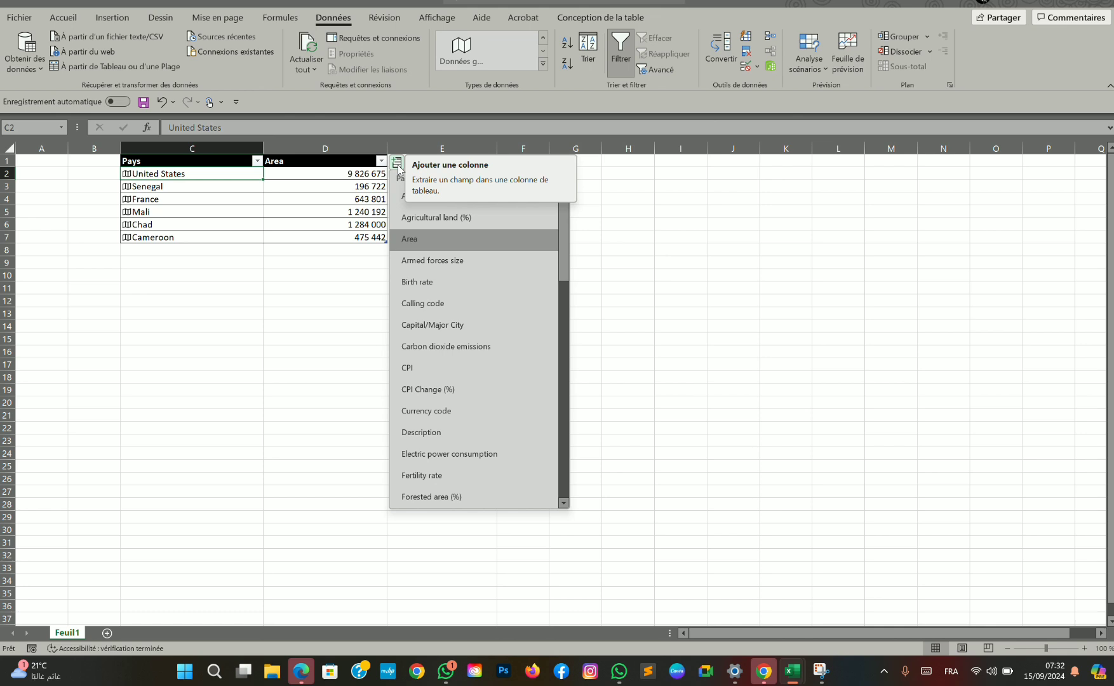
{"action": "scroll", "coordinate": [461, 439], "scroll_direction": "down", "scroll_amount": 3}
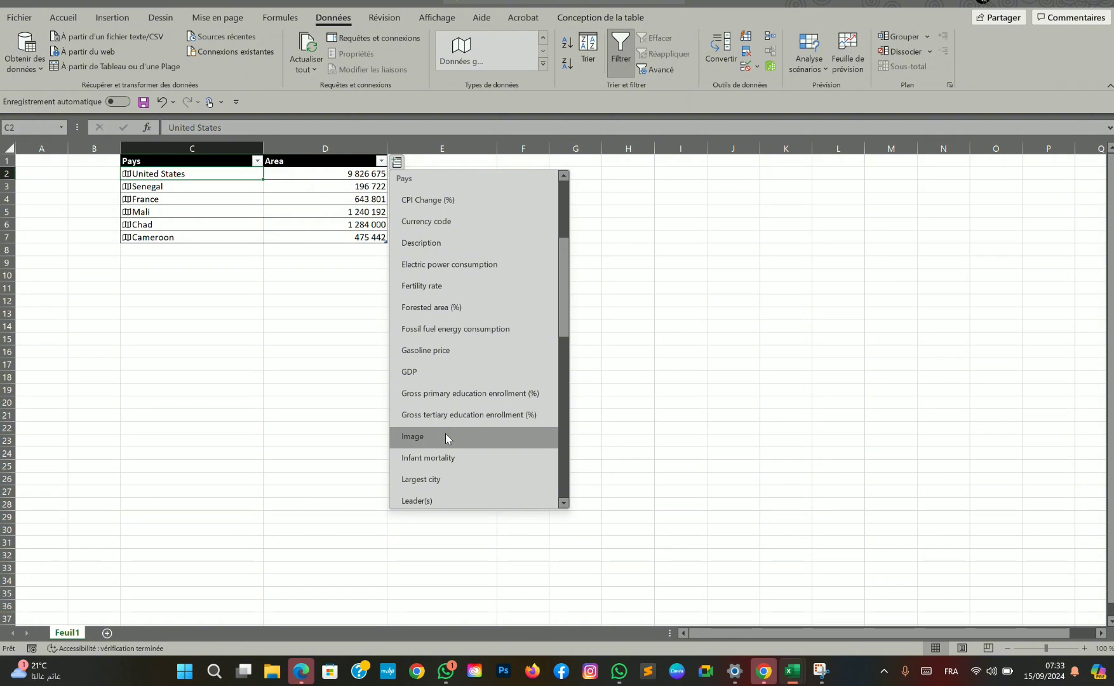
{"action": "left_click", "coordinate": [446, 436]}
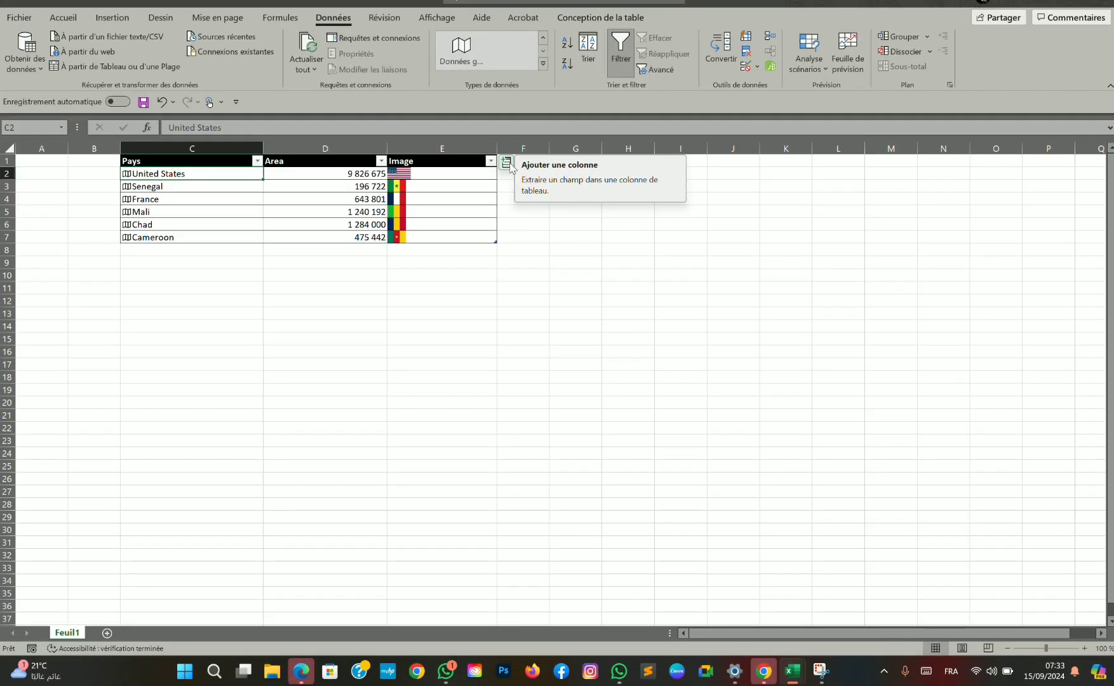
- Add an Official language column from the geography fields and fit its width to the contents
{"action": "left_click", "coordinate": [508, 164]}
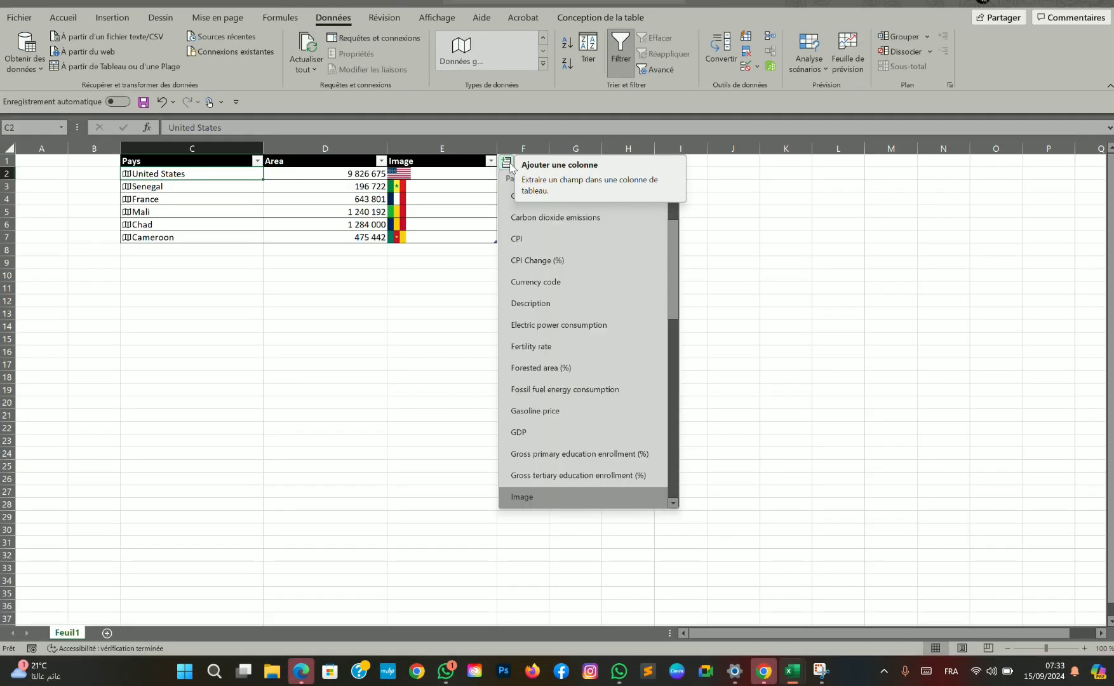
{"action": "scroll", "coordinate": [563, 361], "scroll_direction": "down", "scroll_amount": 3}
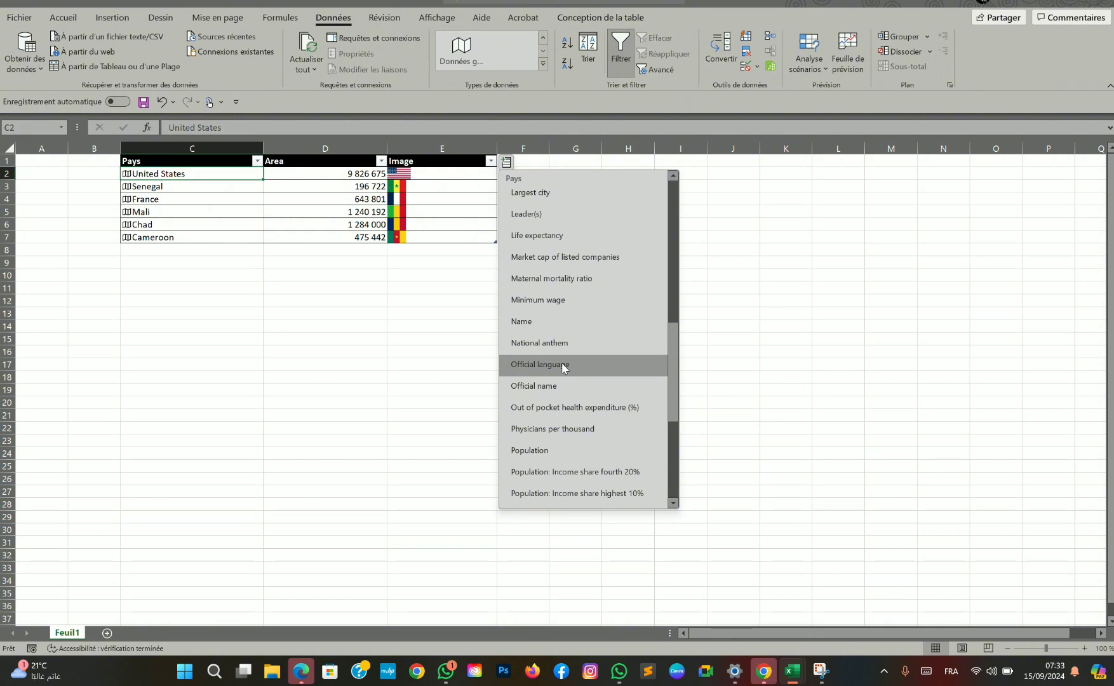
{"action": "left_click", "coordinate": [562, 364]}
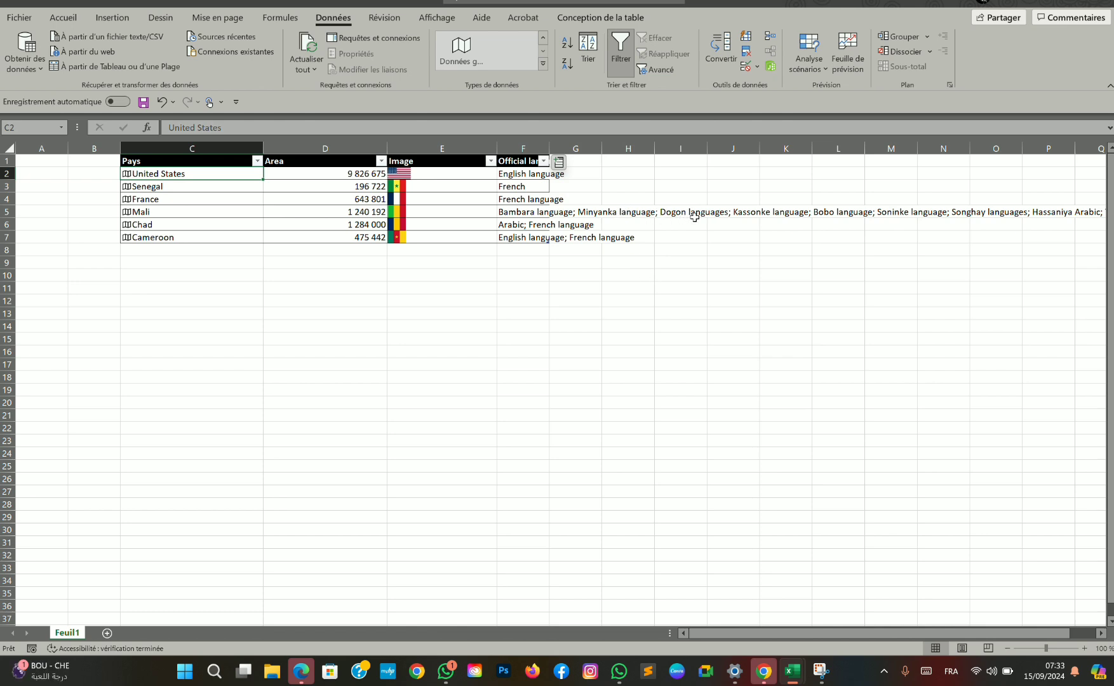
{"action": "double_click", "coordinate": [549, 142]}
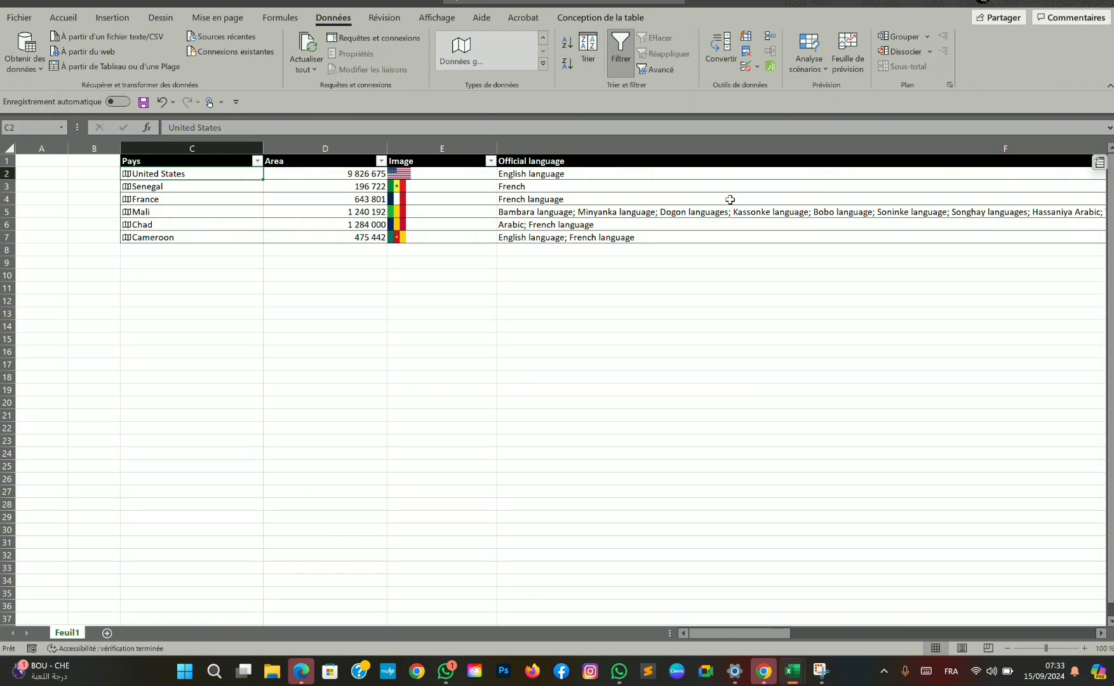
- Add a Population column to the country table from the geography data fields
{"action": "left_click", "coordinate": [1099, 163]}
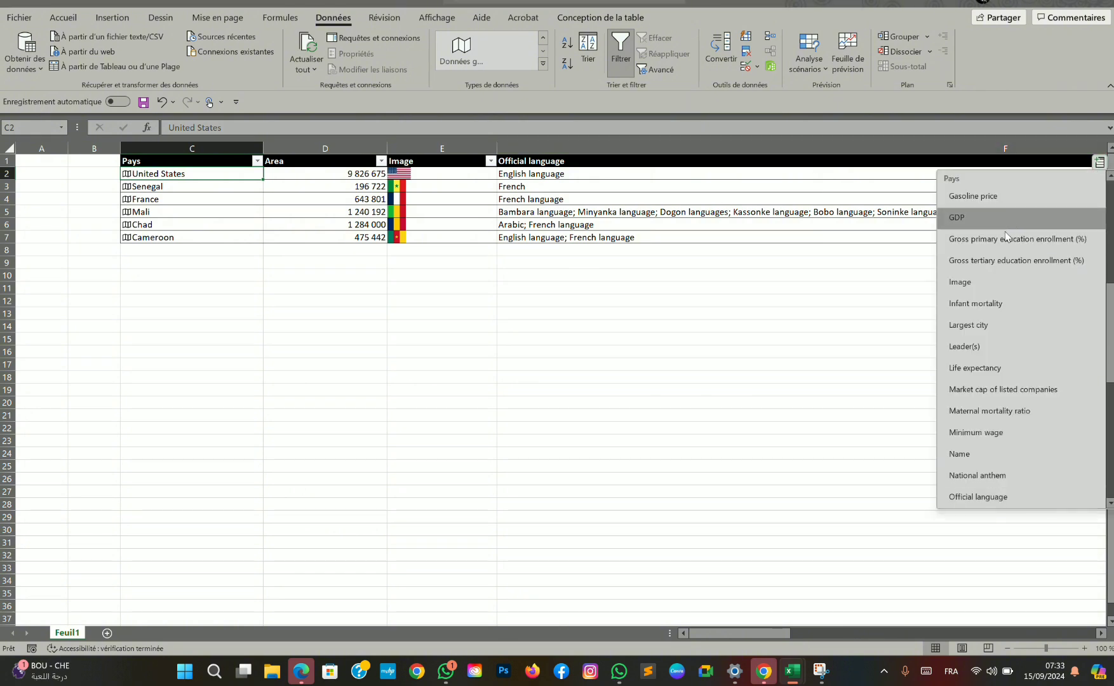
{"action": "scroll", "coordinate": [1017, 299], "scroll_direction": "down", "scroll_amount": 4}
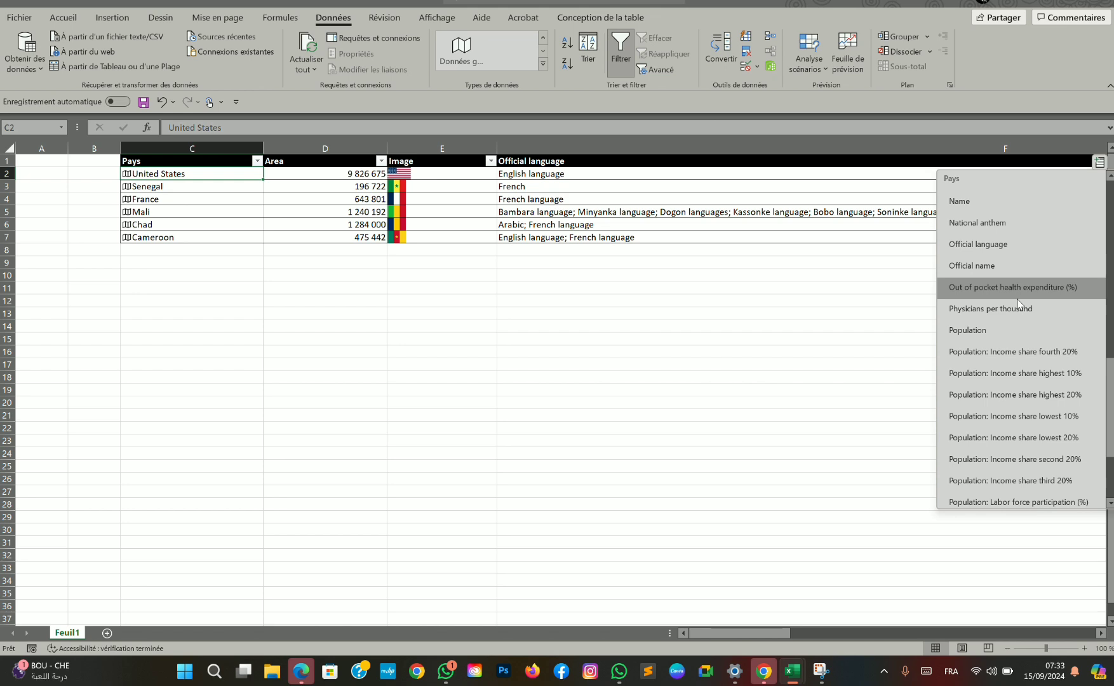
{"action": "left_click", "coordinate": [1012, 333]}
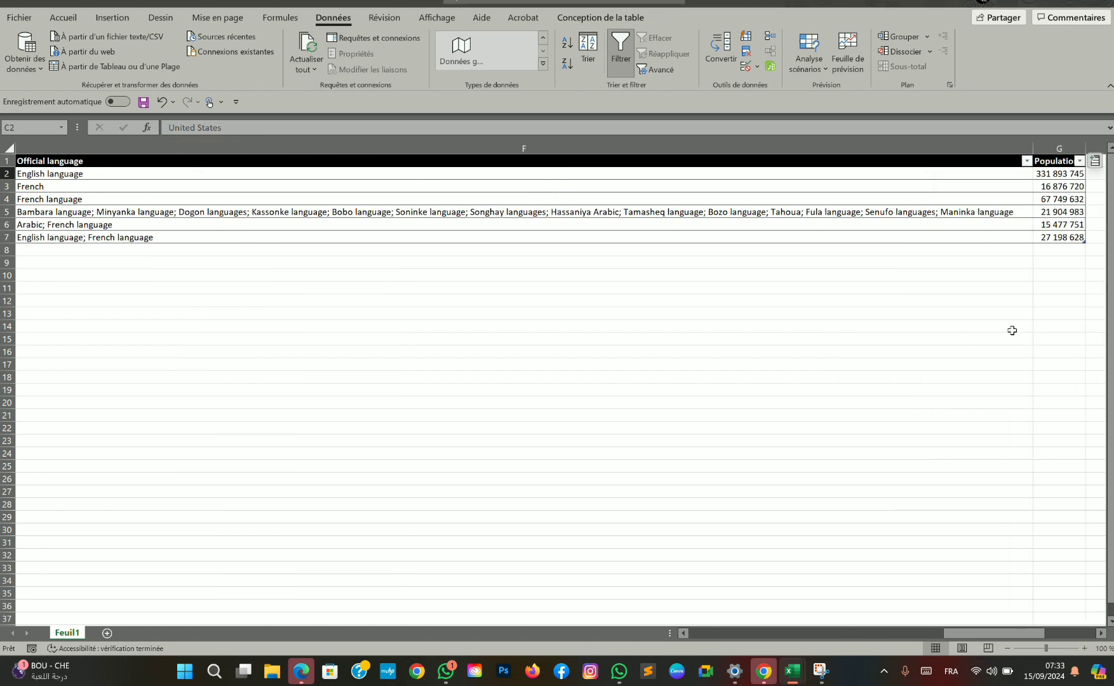